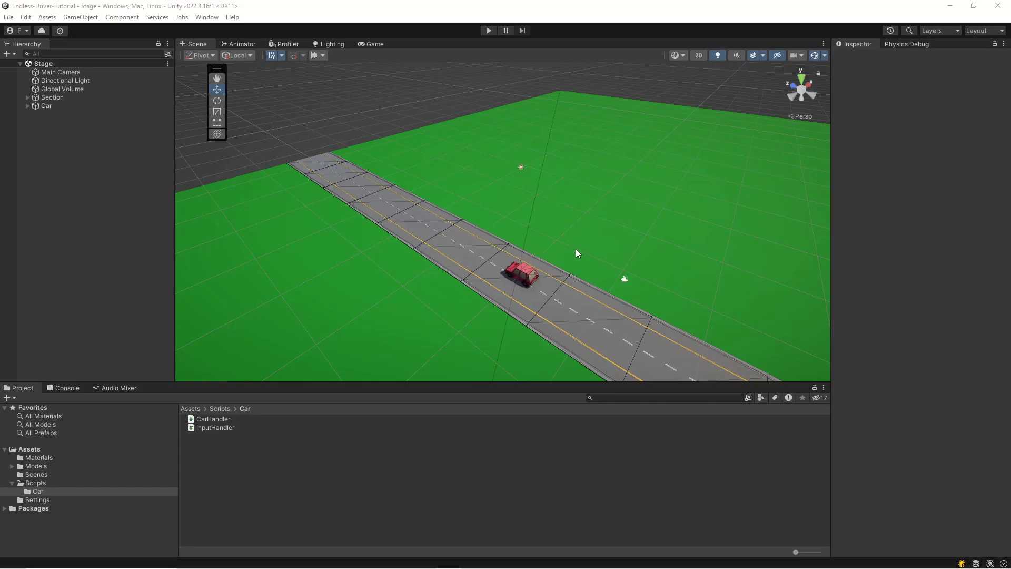
- Install the Cinemachine package from the Package Manager, found by searching 'cine'
left_click(206, 19)
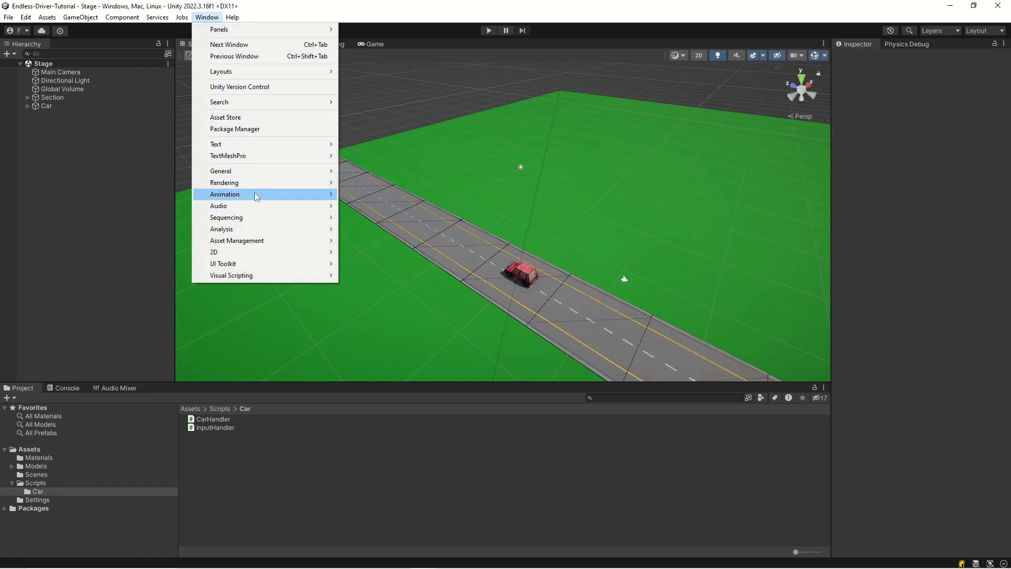
left_click(247, 129)
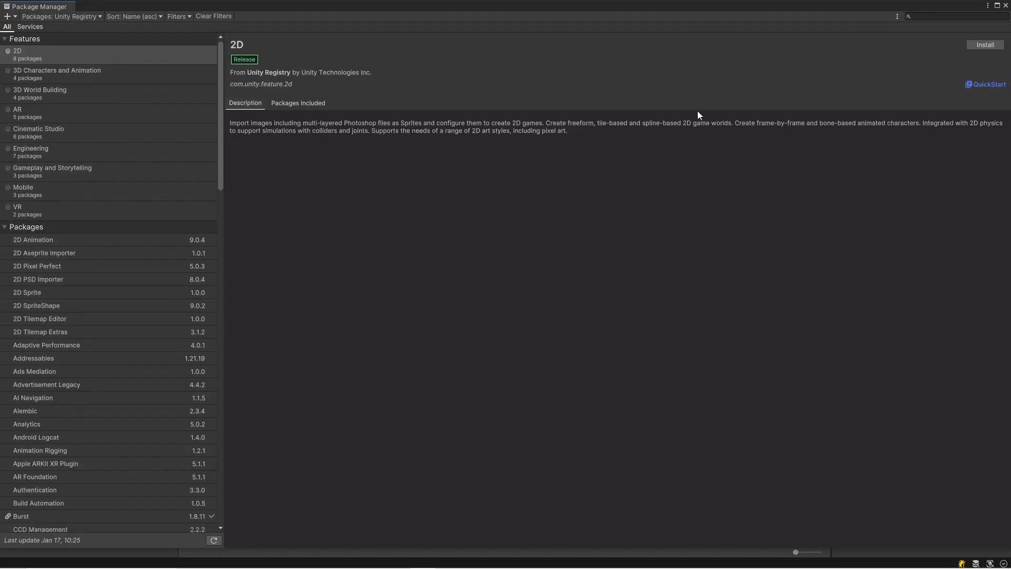
left_click(929, 17)
type("cine")
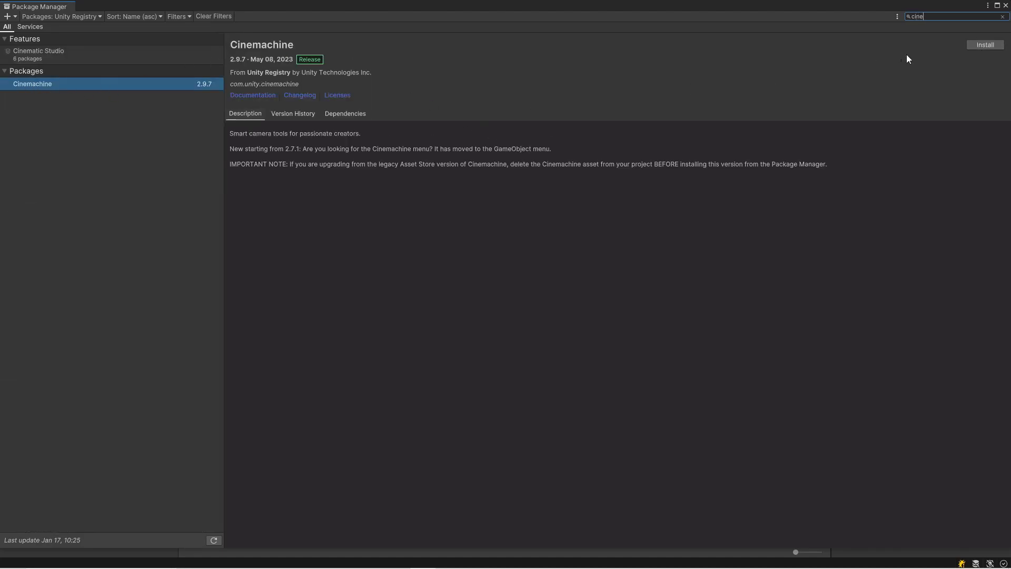
left_click(982, 45)
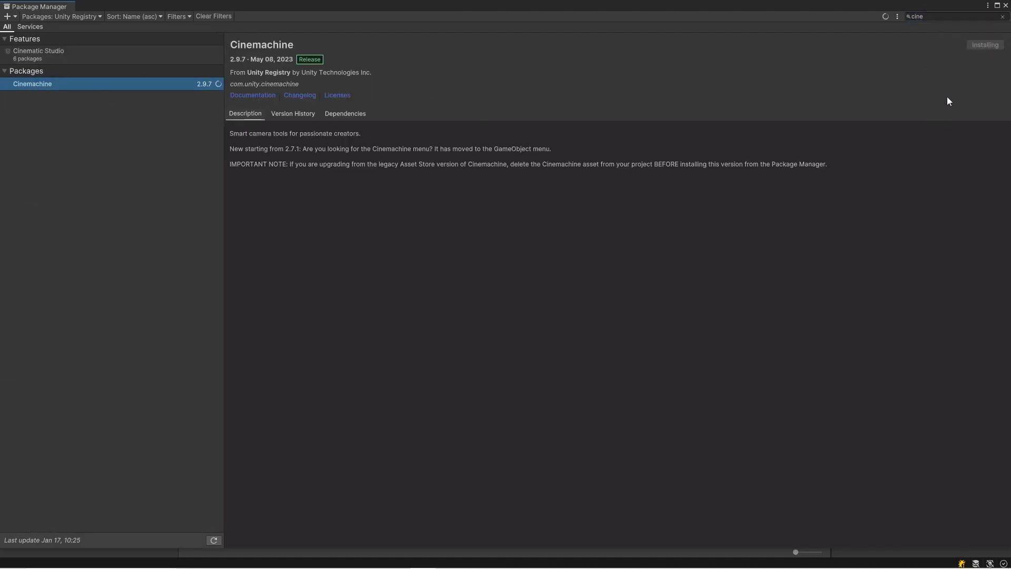
left_click(1006, 7)
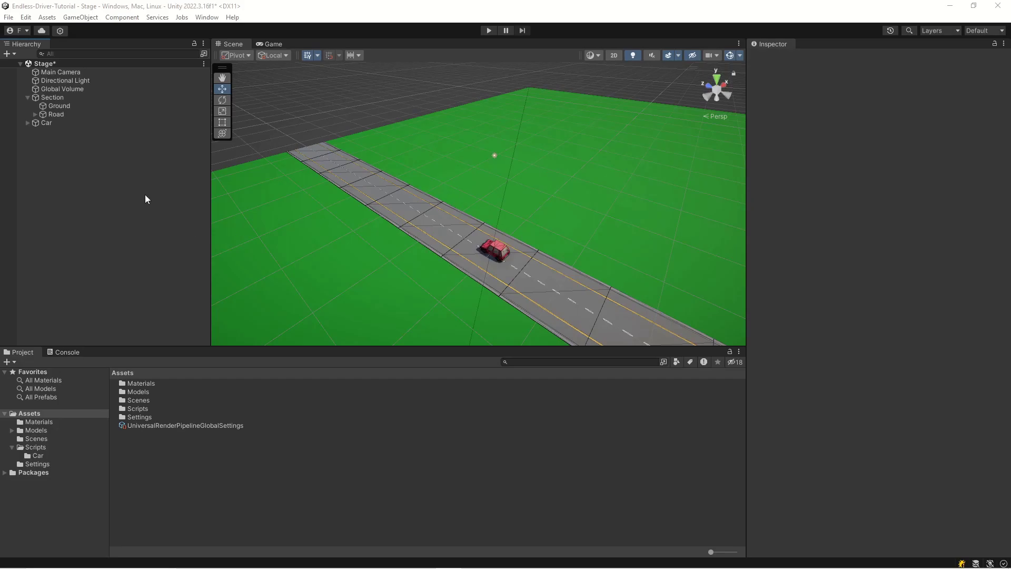
- Create a Cinemachine Virtual Camera, keeping the default name Virtual Camera
left_click(81, 18)
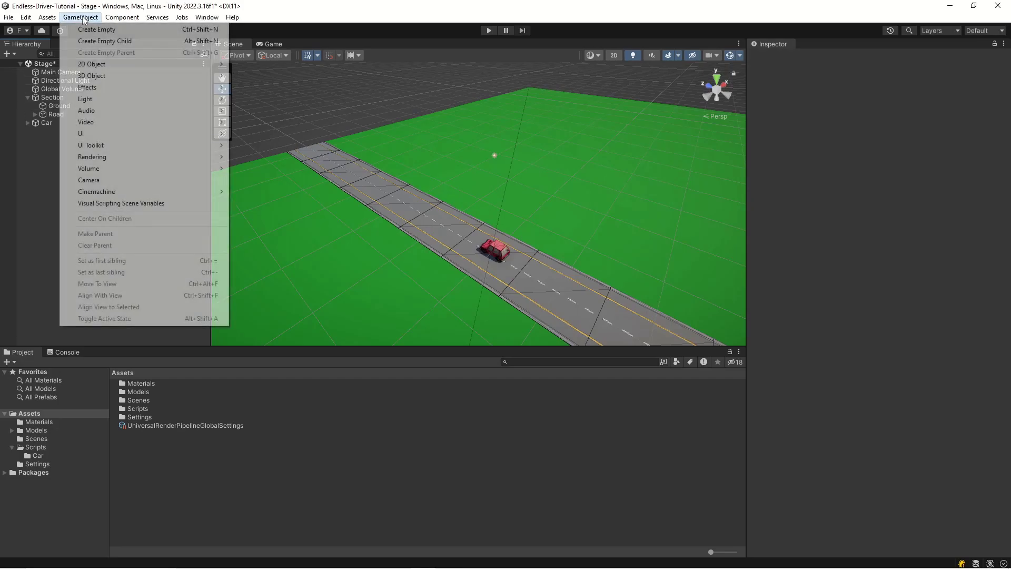
mouse_move(121, 191)
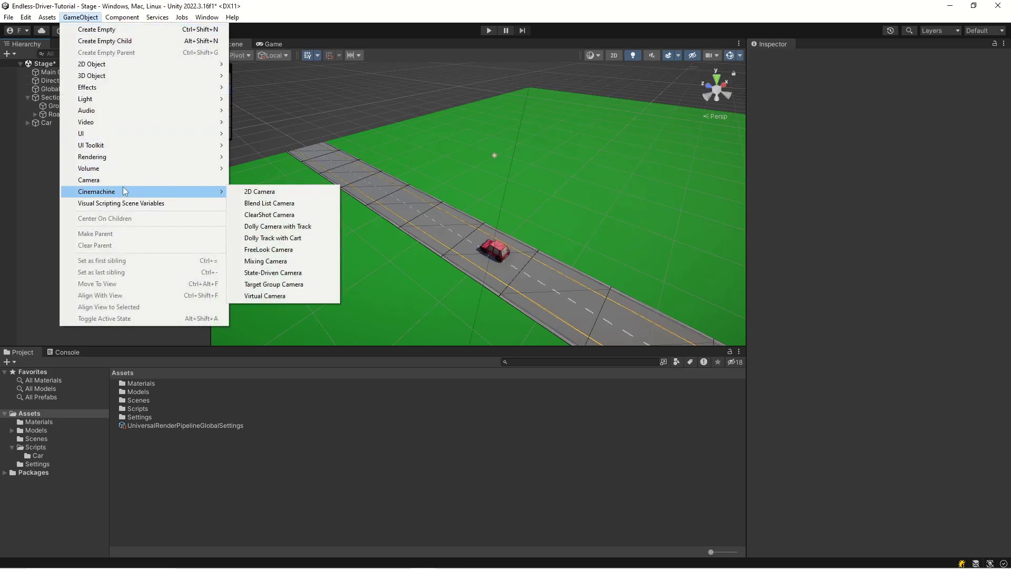
left_click(295, 297)
left_click(63, 201)
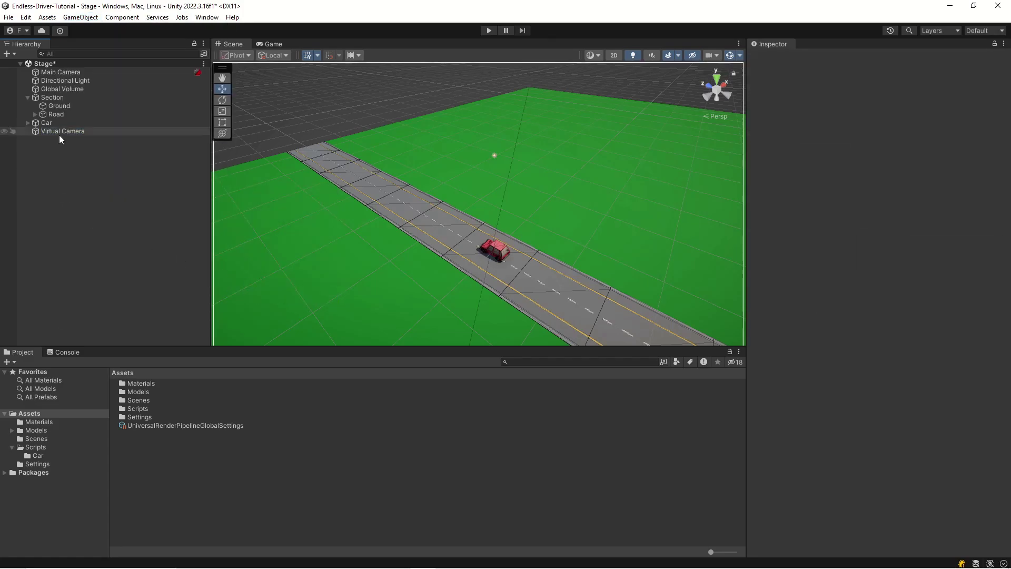
- Inspect the Main Camera's components to confirm its new CinemachineBrain
left_click(200, 73)
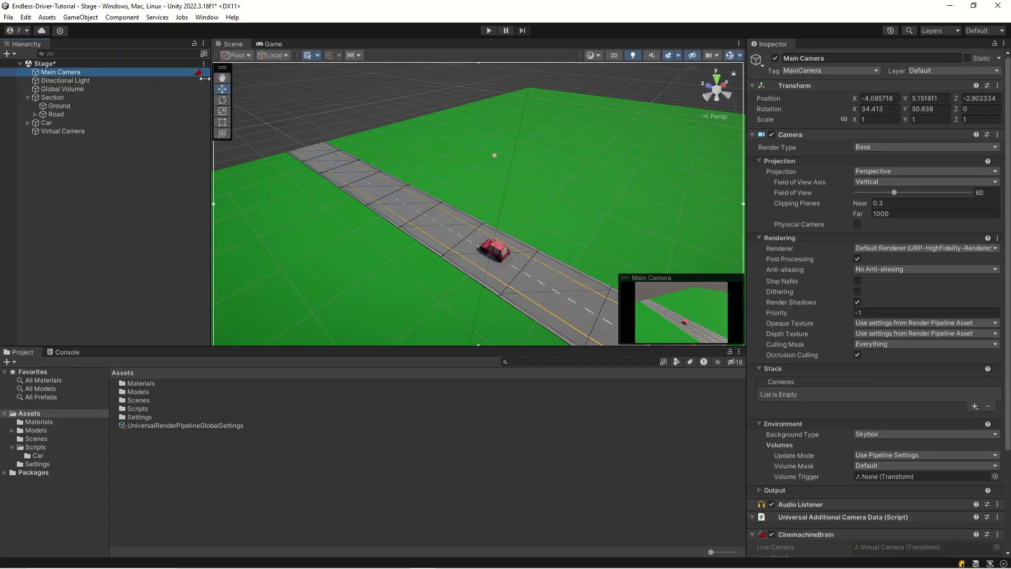
scroll(769, 403, "down", 4)
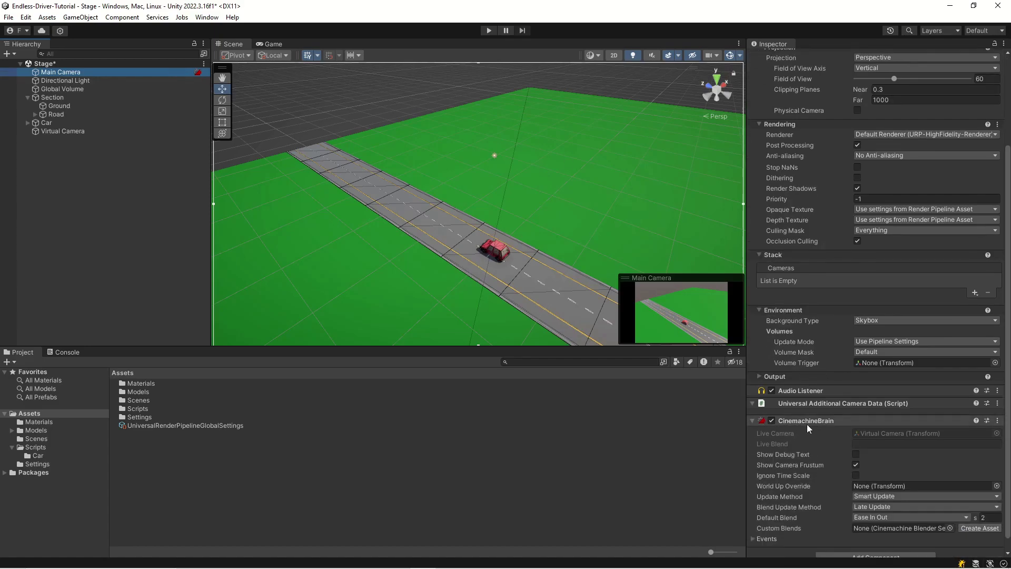
left_click(85, 80)
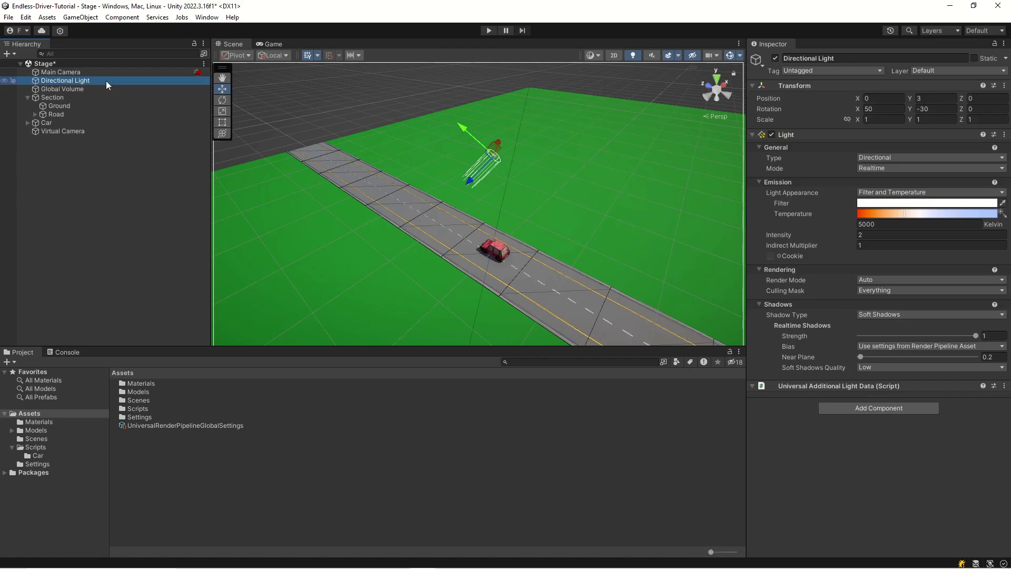
left_click(73, 74)
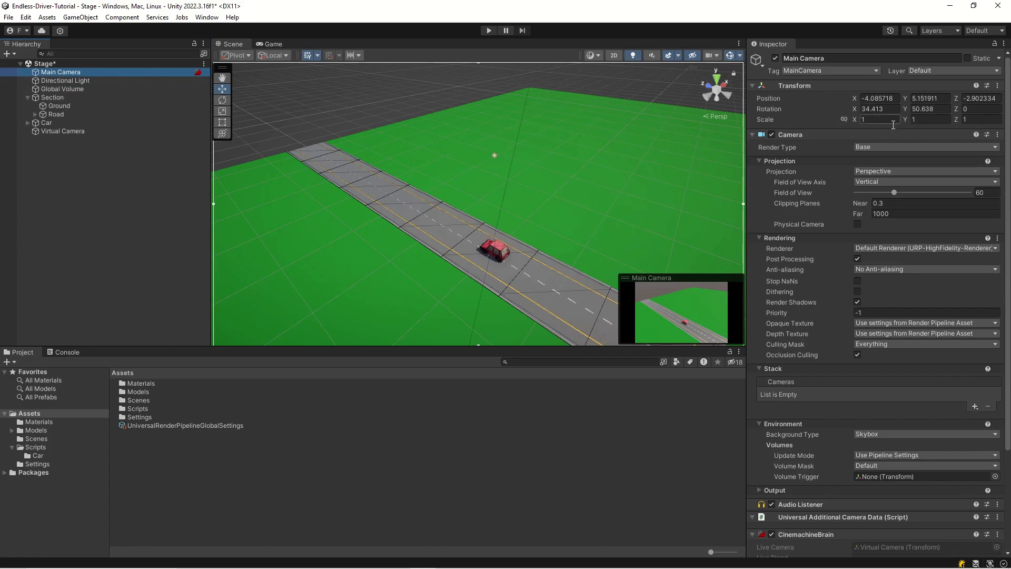
- Move Virtual Camera beneath Main Camera in the Hierarchy and set its Follow target to Car
left_click(94, 132)
left_click_drag(85, 131, 80, 78)
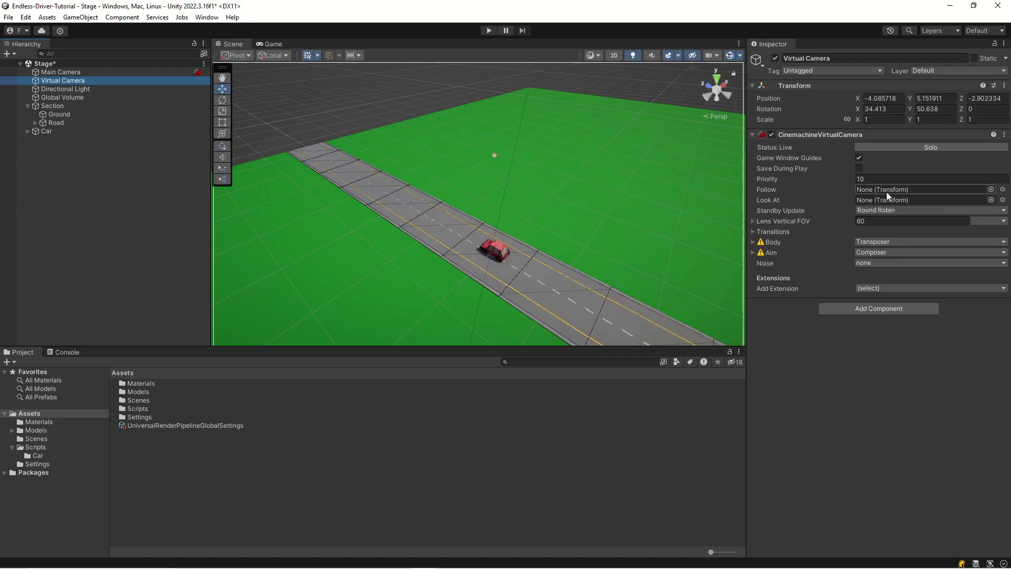
left_click_drag(46, 131, 880, 189)
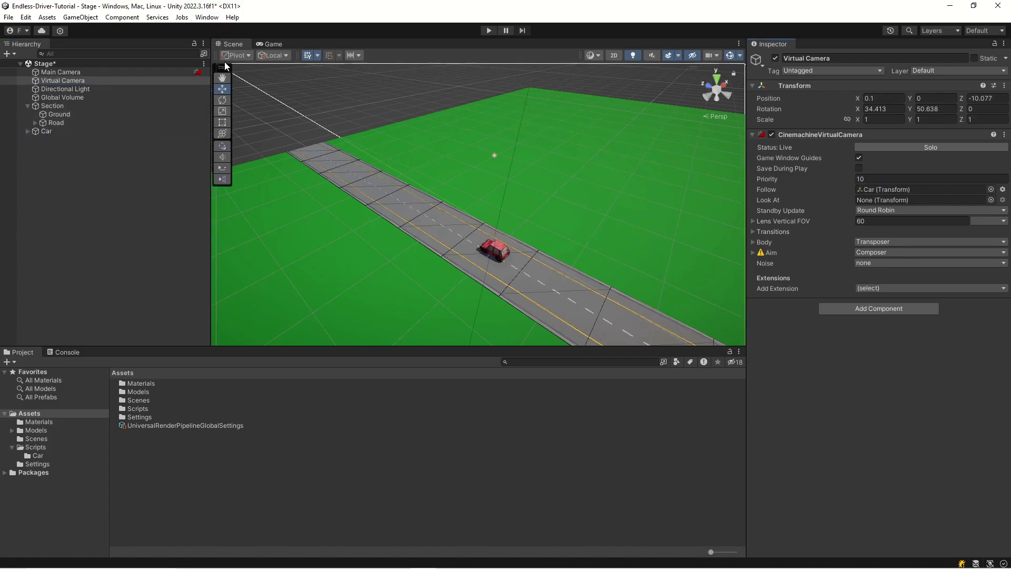
- Dock the Game view beside the Scene view and resize the two panels
left_click(268, 44)
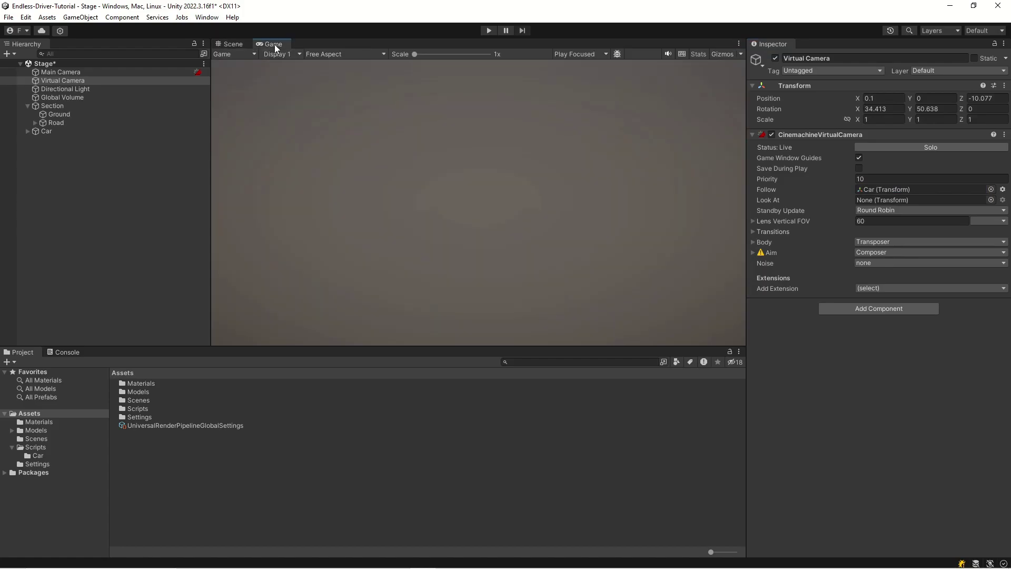
left_click_drag(268, 44, 289, 121)
left_click_drag(390, 91, 516, 114)
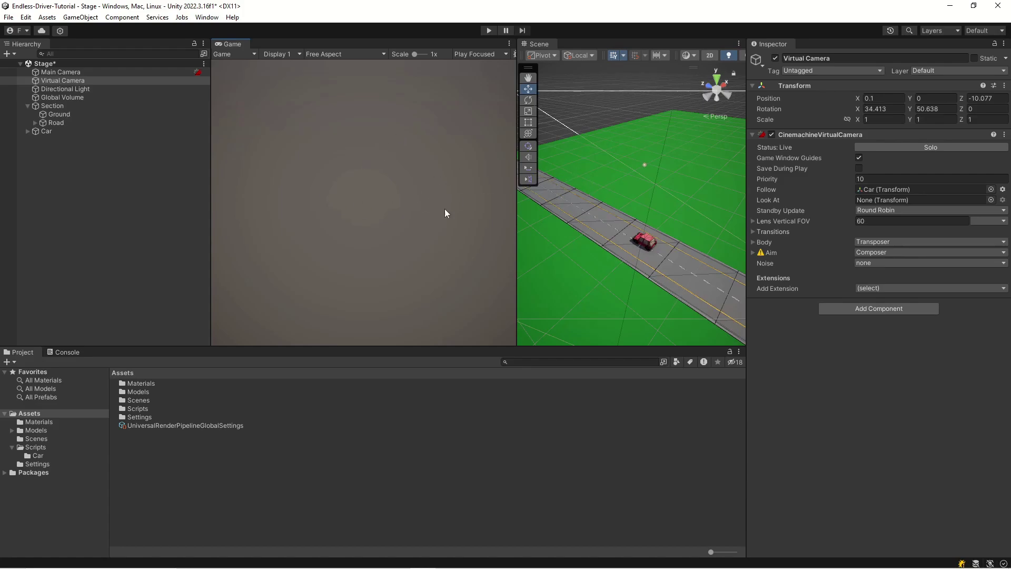
- Set the Virtual Camera's rotation to X 20 and Y 0
left_click(74, 88)
key("Up")
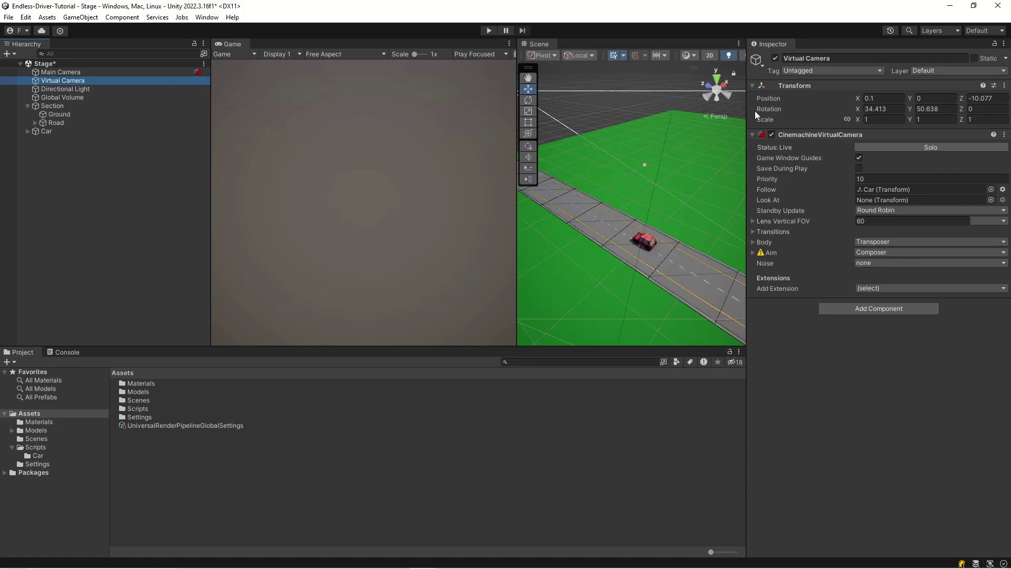
key("Tab")
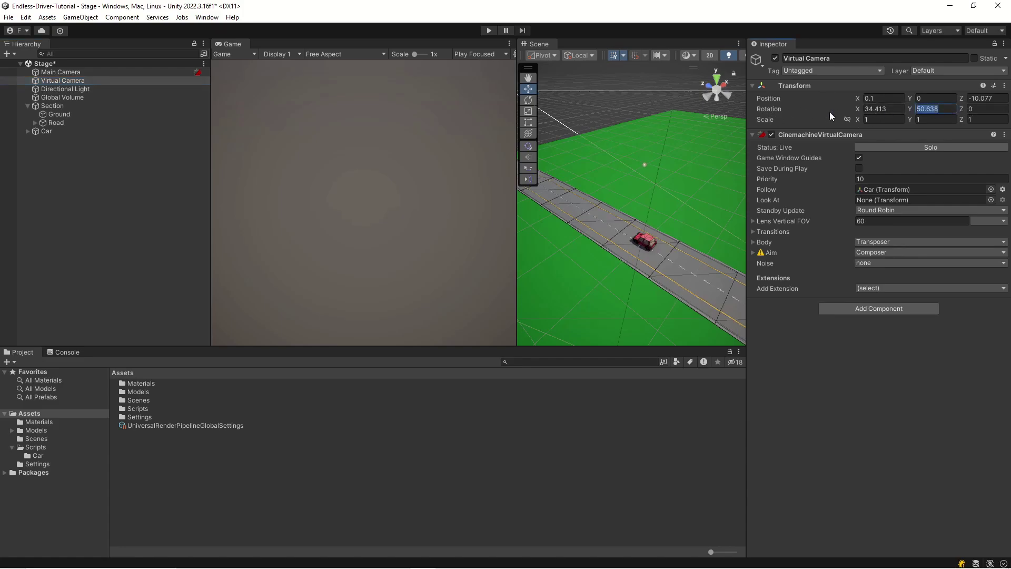
type("0")
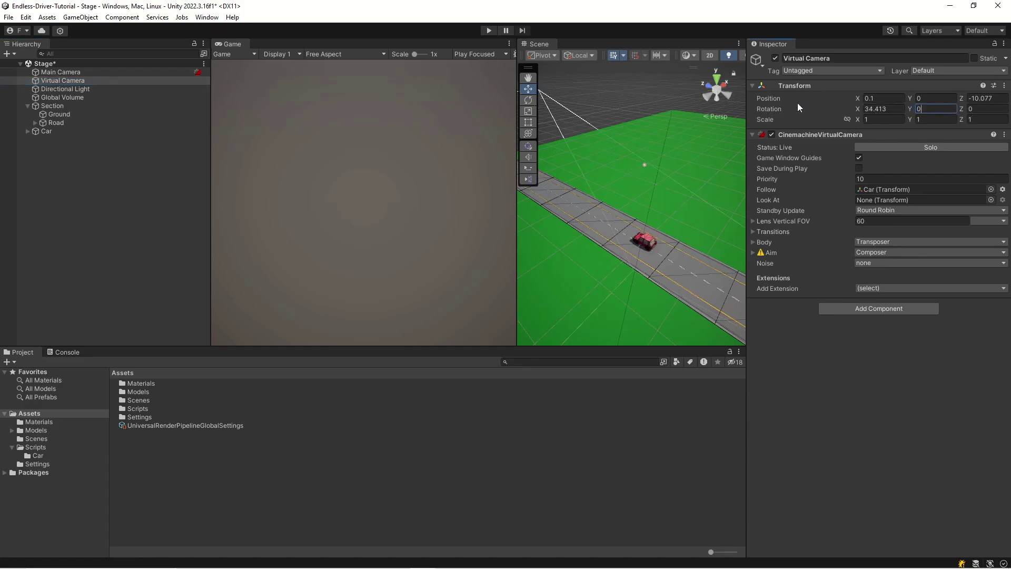
key("shift+Tab")
type("20")
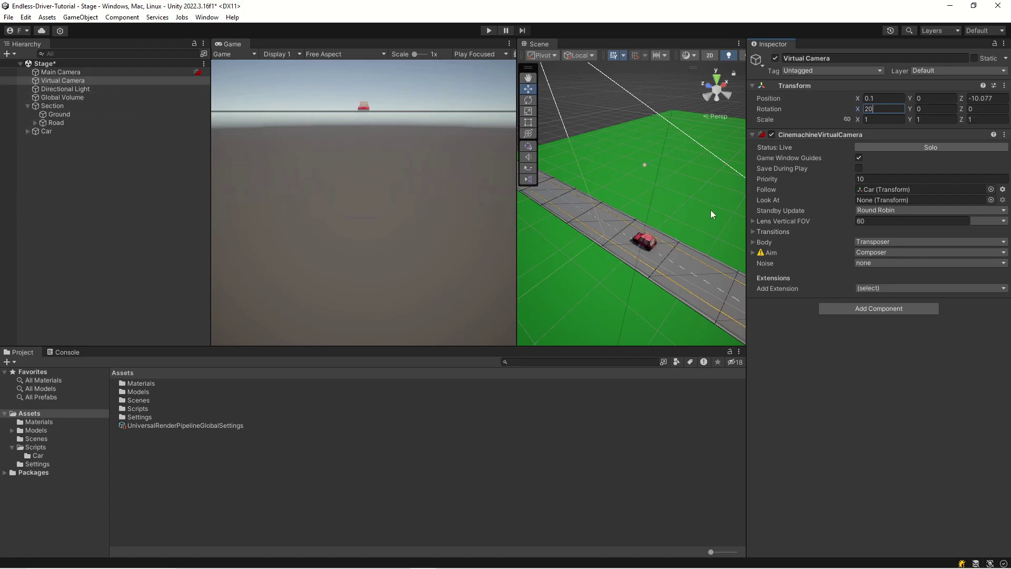
left_click(771, 242)
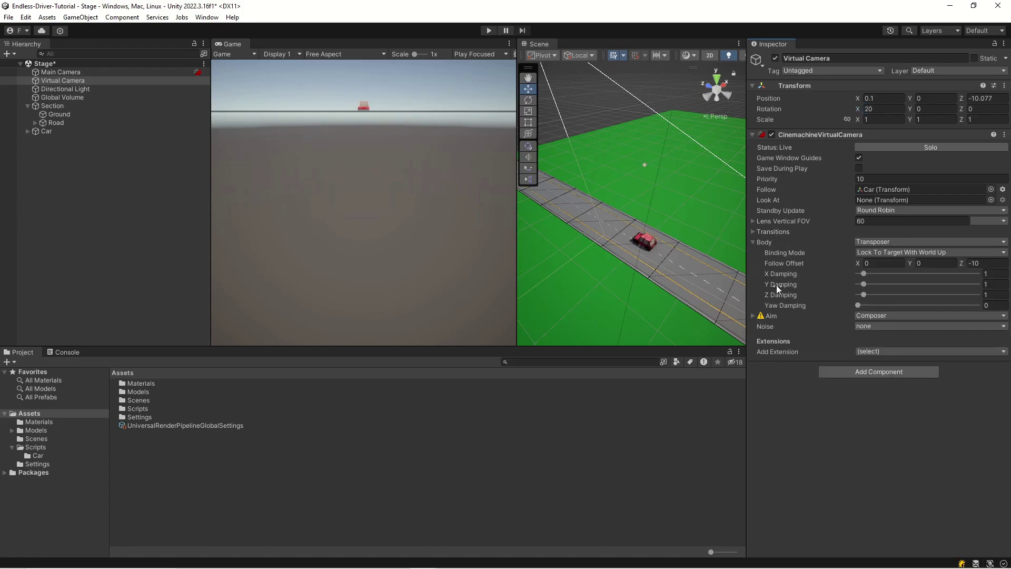
- Set the Follow Offset to Y 1 and Z -1.7, then enter Play mode to test
left_click(977, 263)
left_click_drag(976, 264, 969, 262)
type("-1")
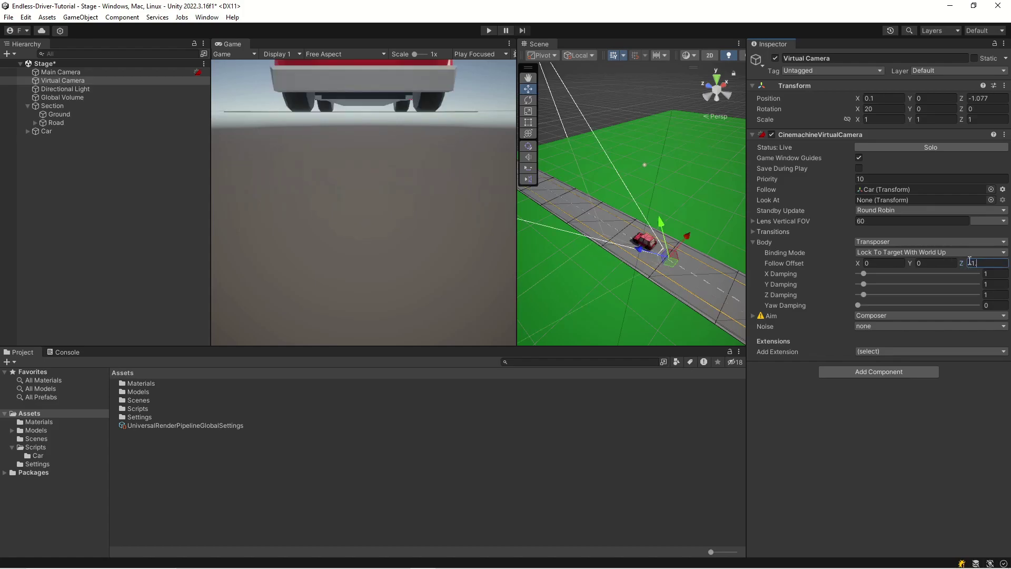
type(".7")
left_click(922, 263)
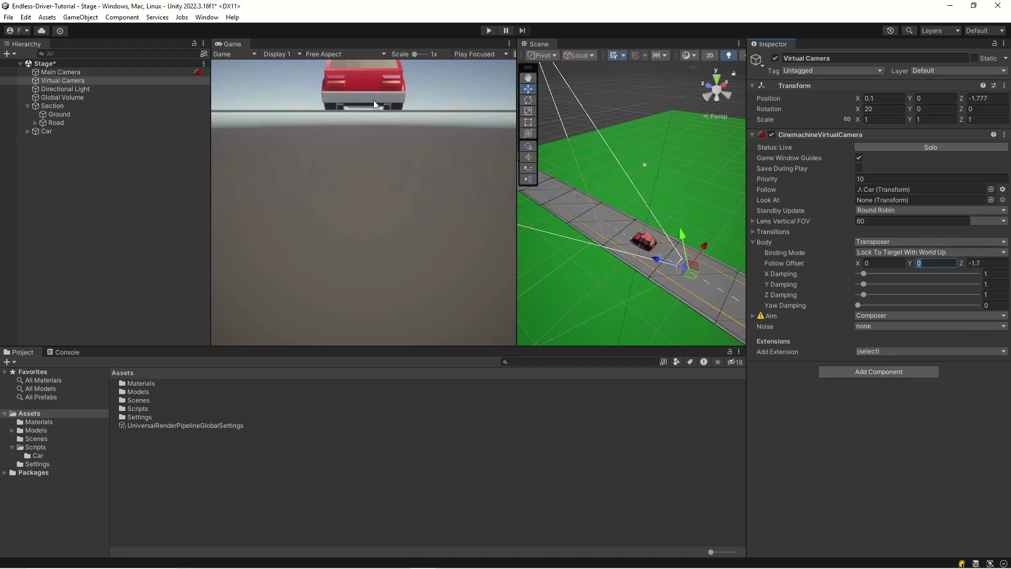
type("1")
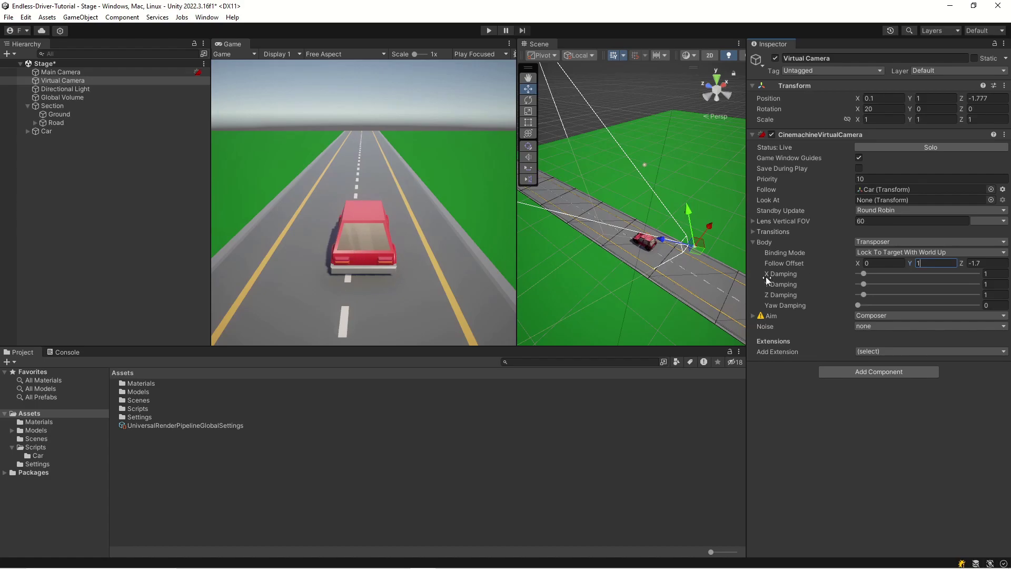
left_click(489, 31)
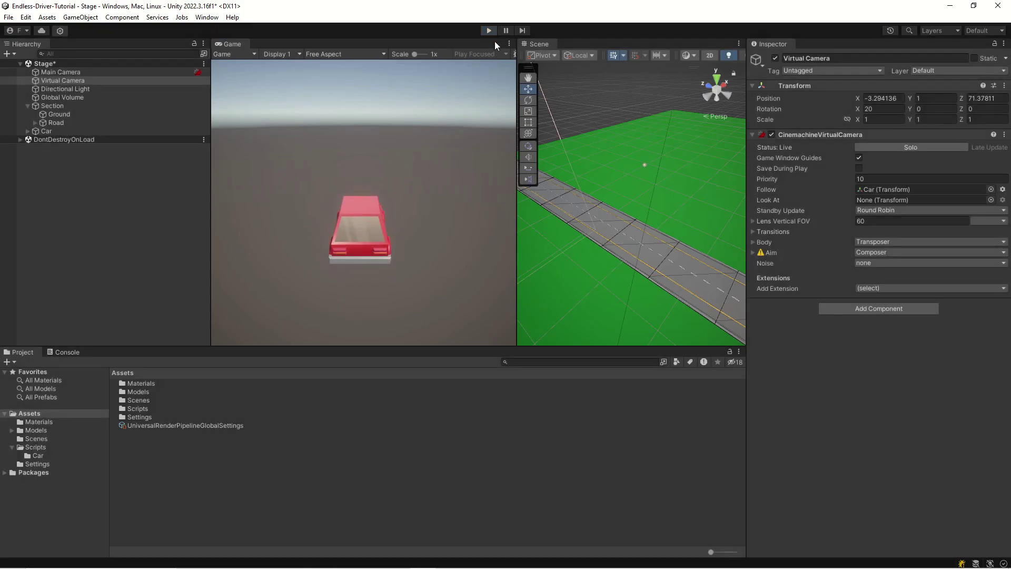
- Exit Play mode so the car and camera reset to their start positions
left_click(489, 30)
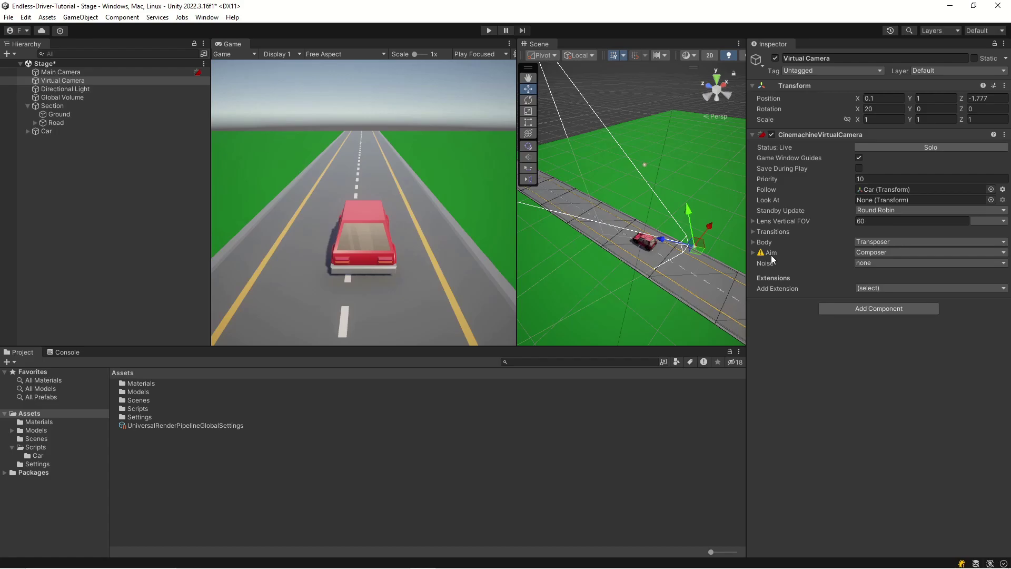
- Set the Body Y and Z damping to 0, then play and stop a test run
left_click(752, 242)
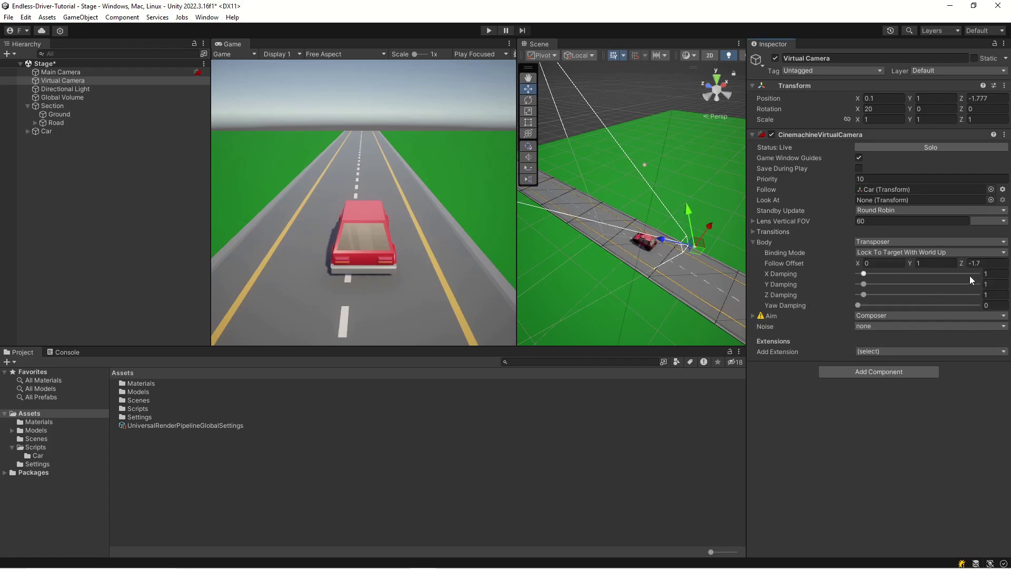
left_click_drag(863, 284, 758, 286)
left_click(855, 294)
left_click(488, 31)
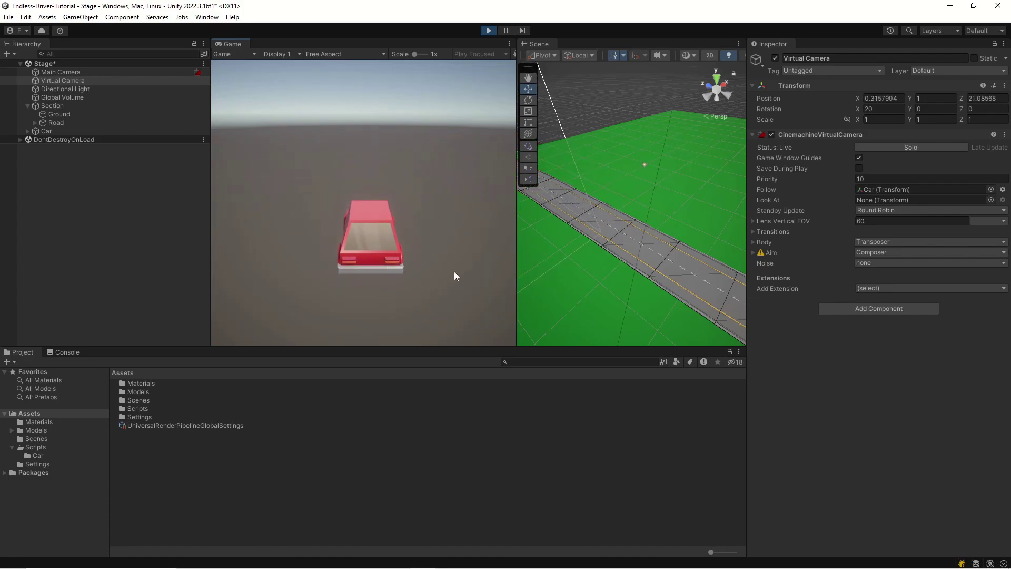
left_click(488, 30)
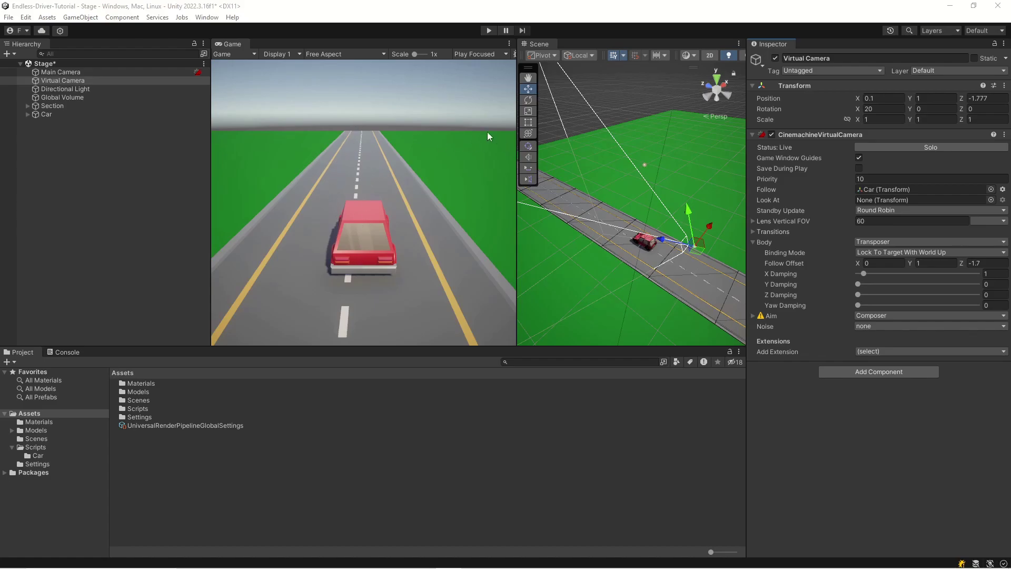
- Add a new Cube 3D object to the scene
left_click(595, 167)
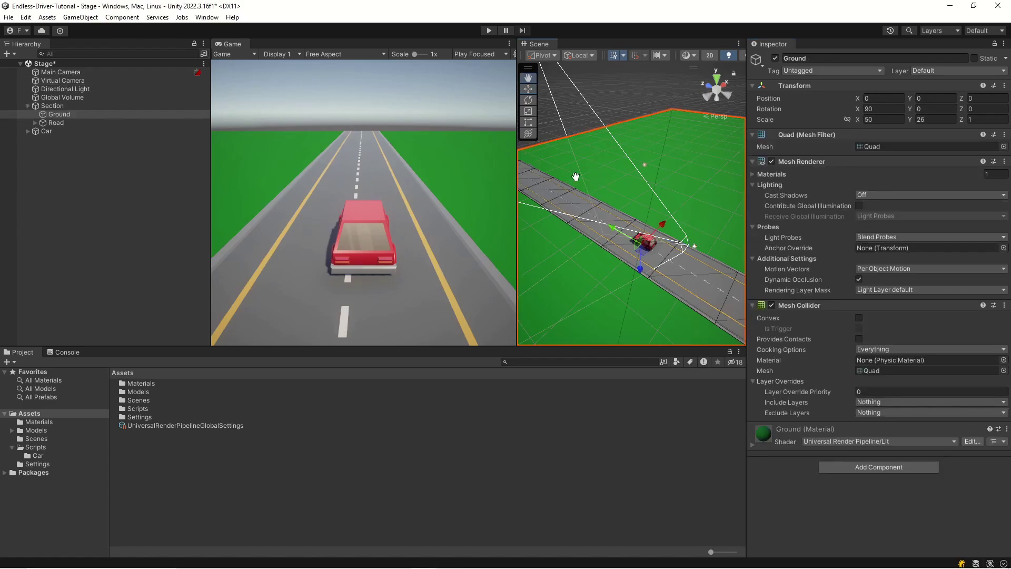
right_click_drag(620, 193, 579, 200)
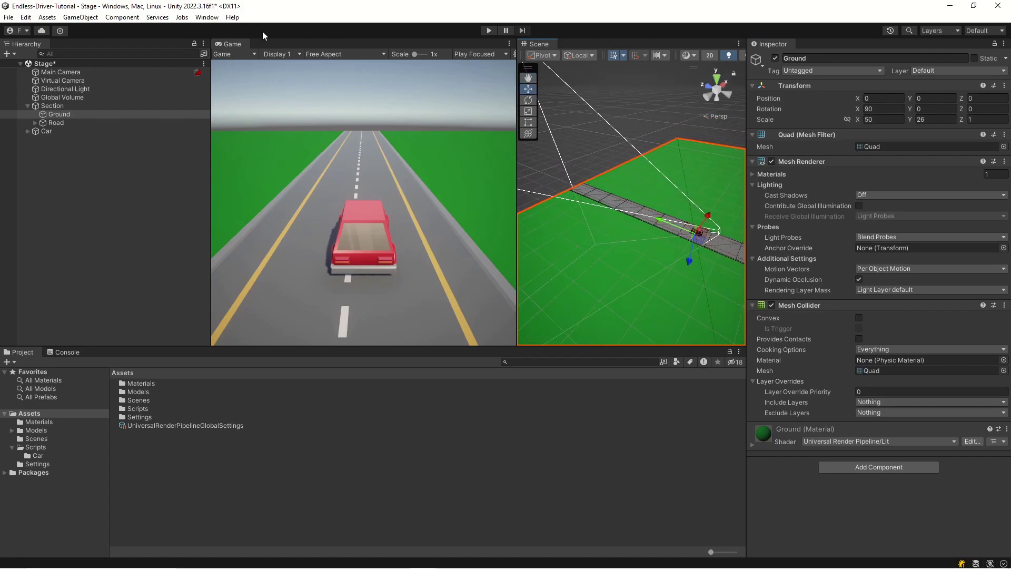
left_click(27, 106)
left_click(80, 17)
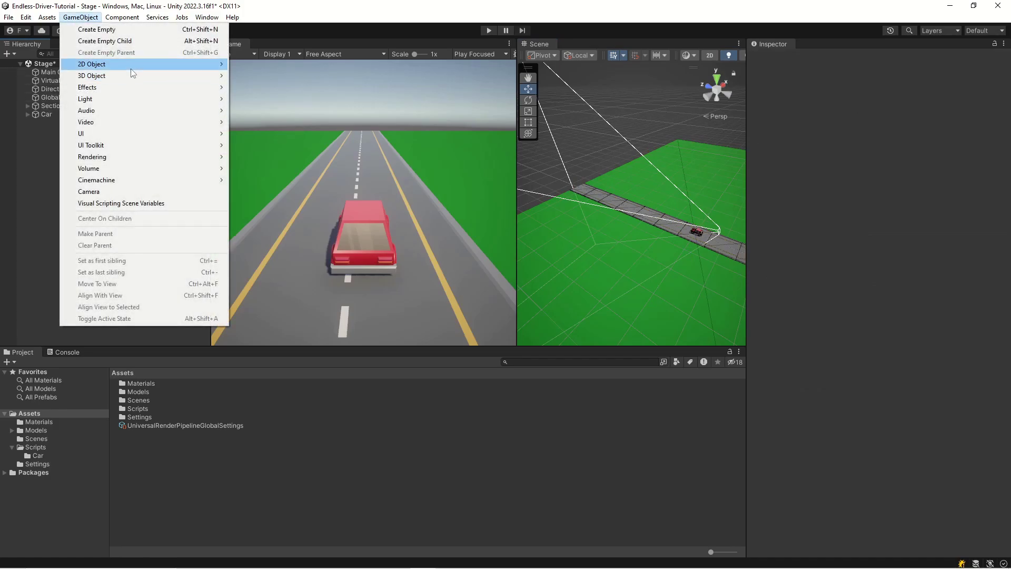
mouse_move(137, 76)
left_click(286, 77)
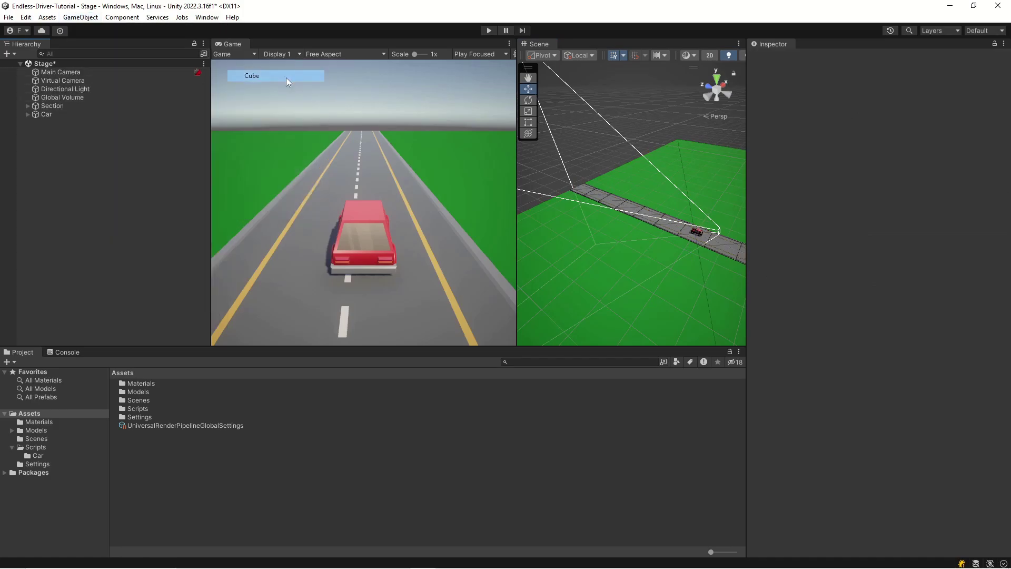
left_click(298, 83)
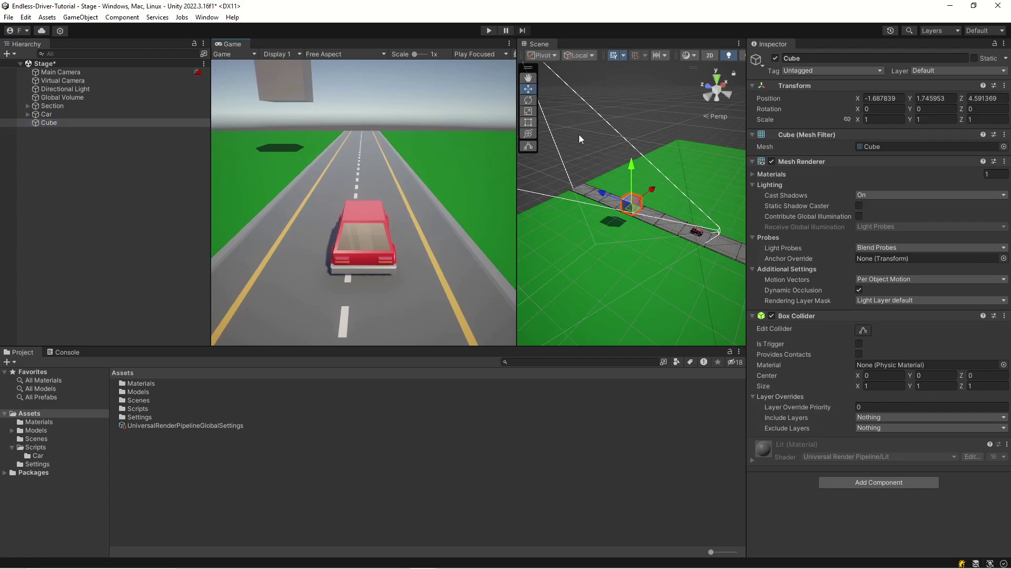
- Move the cube onto the road ahead of the car
middle_click_drag(617, 172, 623, 170)
left_click_drag(623, 170, 553, 150)
middle_click_drag(527, 84, 560, 104)
left_click_drag(575, 113, 579, 122)
left_click_drag(558, 168, 576, 169)
key("f")
right_click_drag(587, 188, 630, 99)
left_click_drag(631, 99, 623, 67)
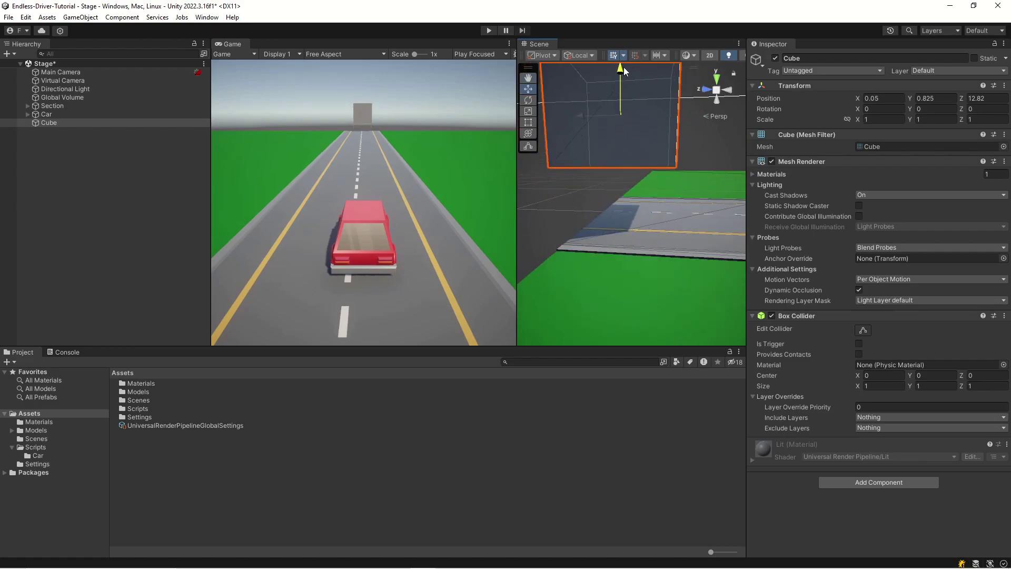
right_click_drag(623, 68, 620, 153)
scroll(620, 153, "down", 3)
scroll(695, 150, "down", 2)
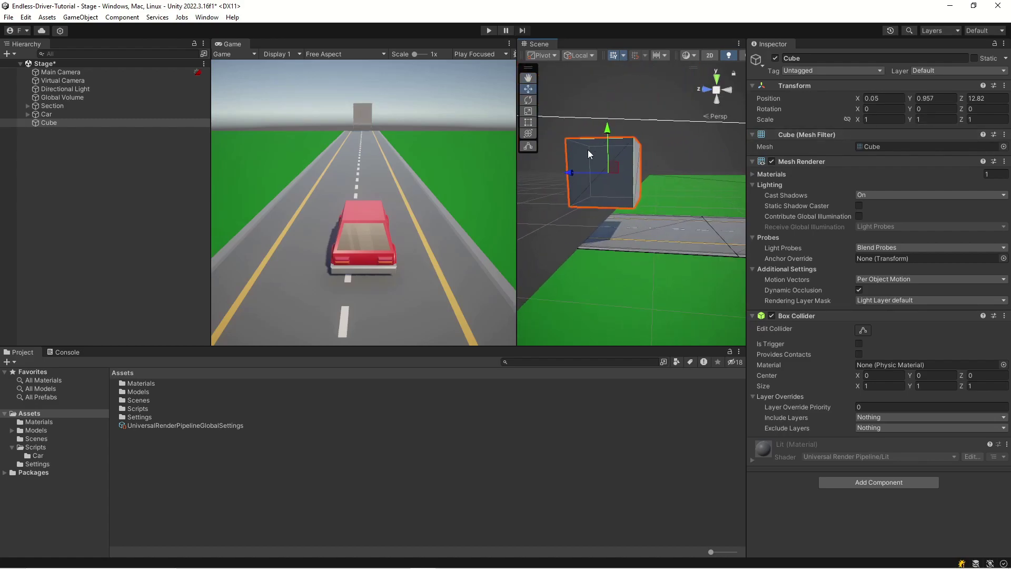
- Undo an accidental shrink of the cube and lift it to height 1
left_click(528, 111)
left_click_drag(611, 175, 599, 155)
key("ctrl+z")
left_click(529, 89)
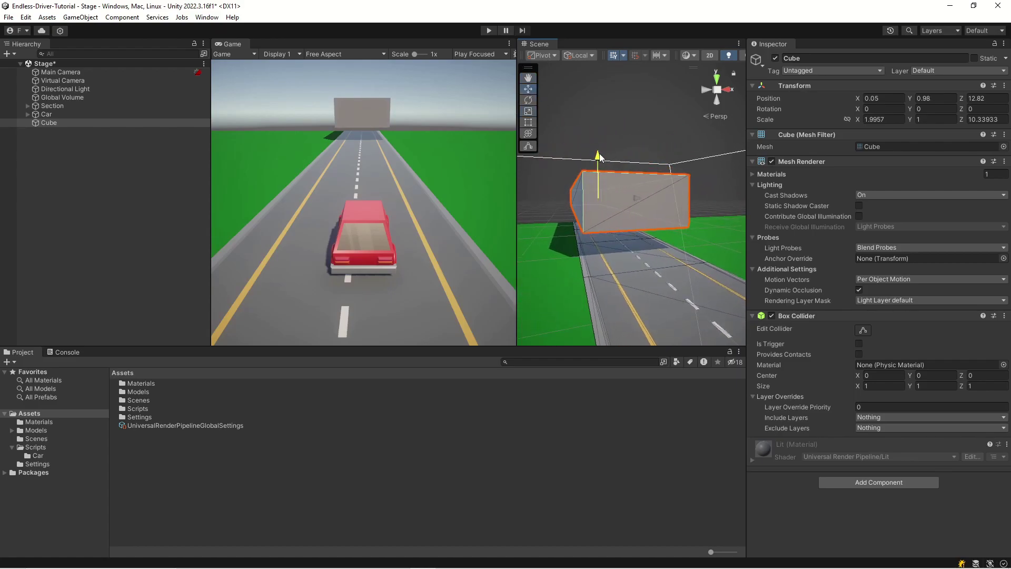
left_click_drag(645, 185, 551, 169, "alt")
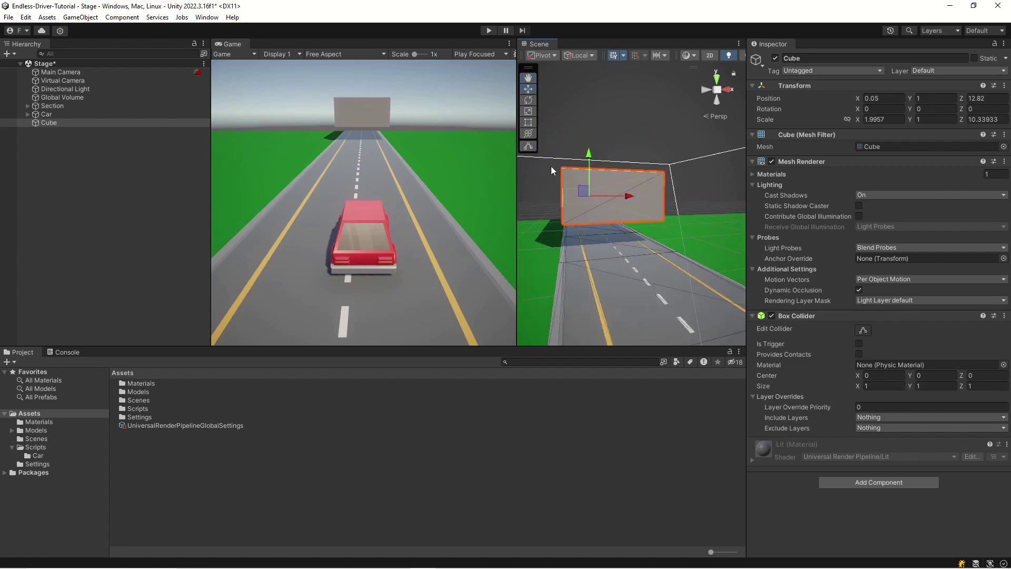
- Test-run and stop the scene, then raise the Cube wall to Y 1.31
left_click(489, 30)
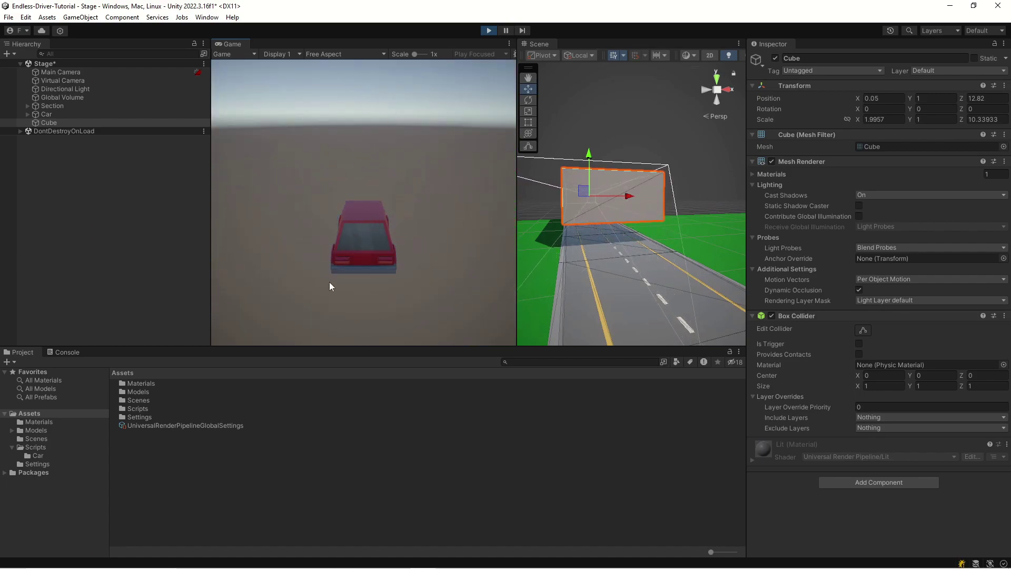
left_click(487, 32)
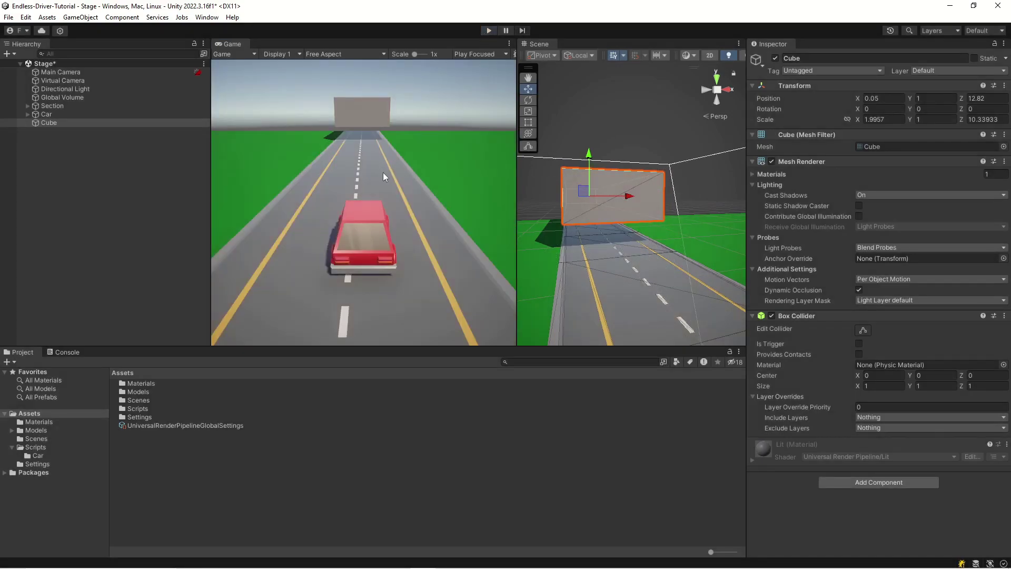
mouse_move(590, 165)
left_mouse_down()
mouse_move(590, 146)
mouse_move(590, 155)
left_mouse_up()
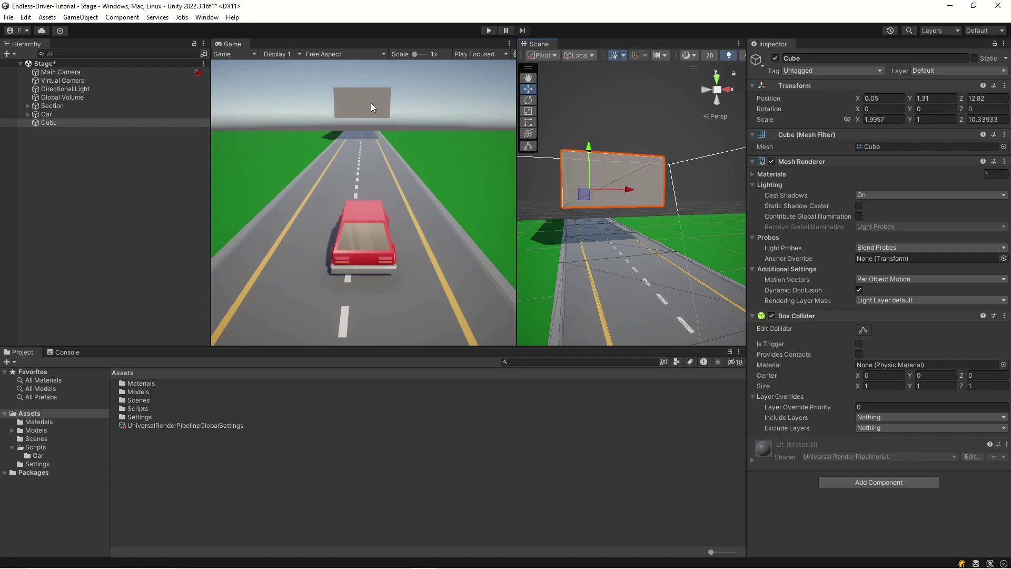
left_click(355, 100)
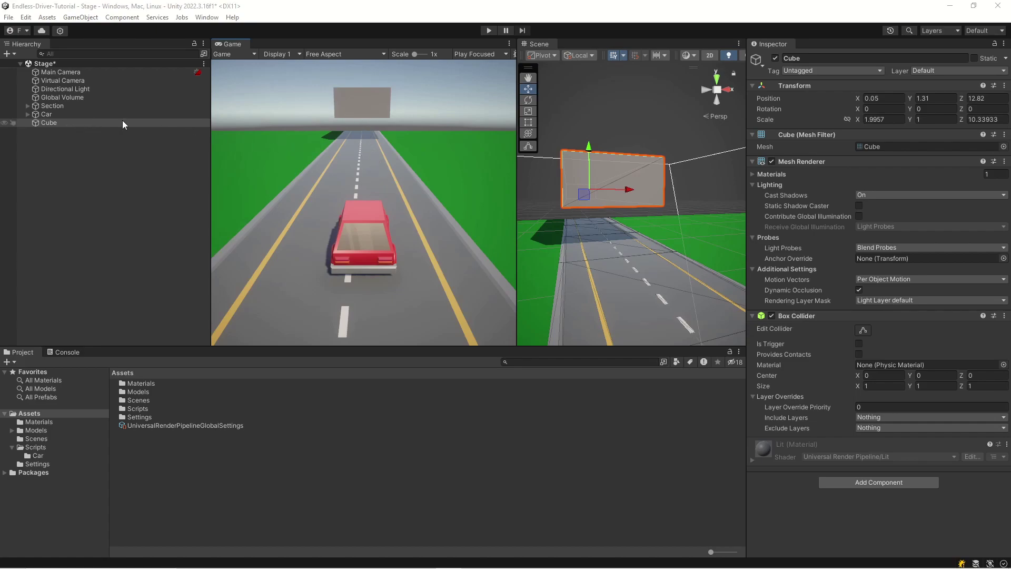
- Add a CinemachineCollider extension to the Virtual Camera
left_click(86, 80)
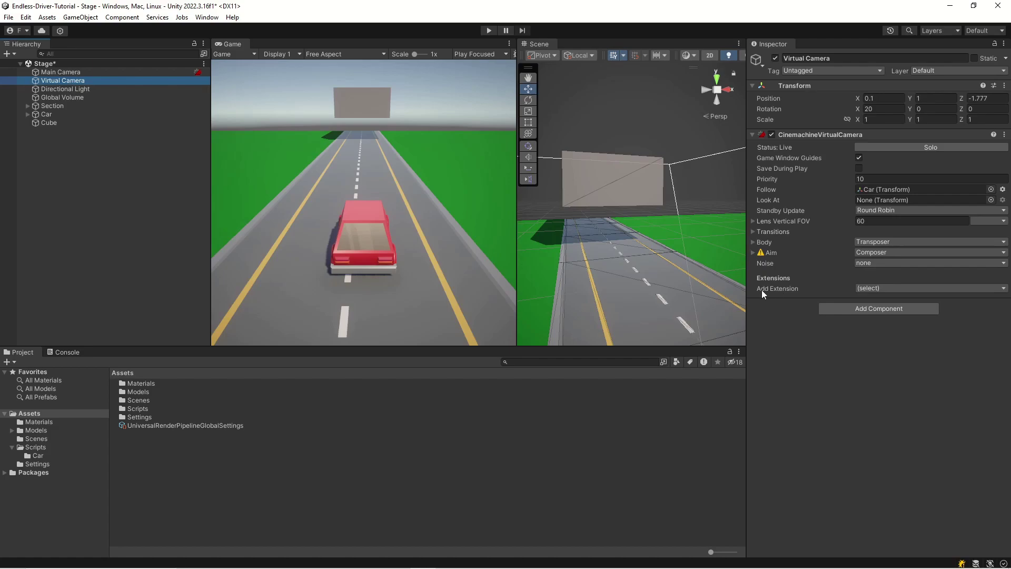
left_click(891, 289)
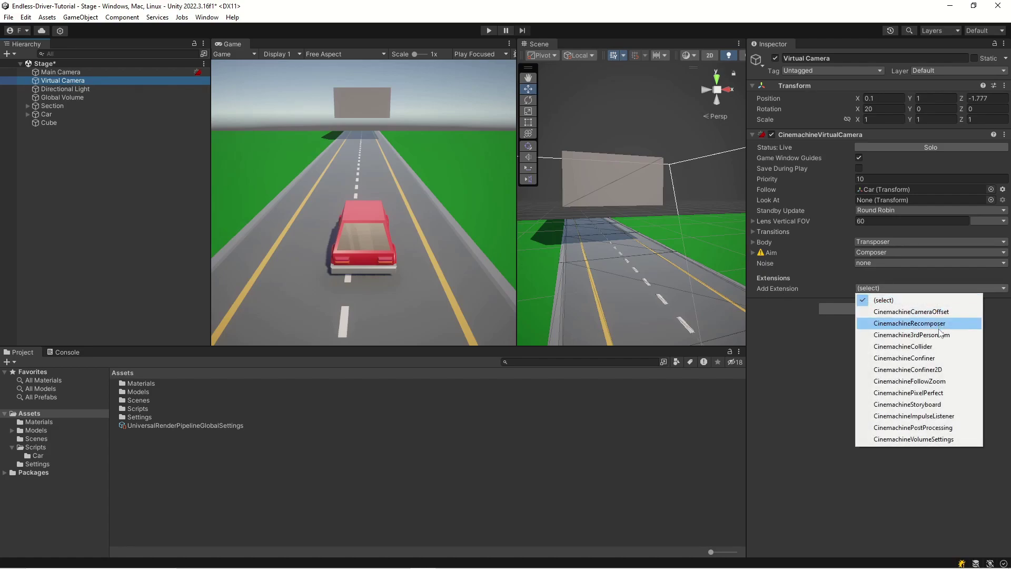
left_click(941, 348)
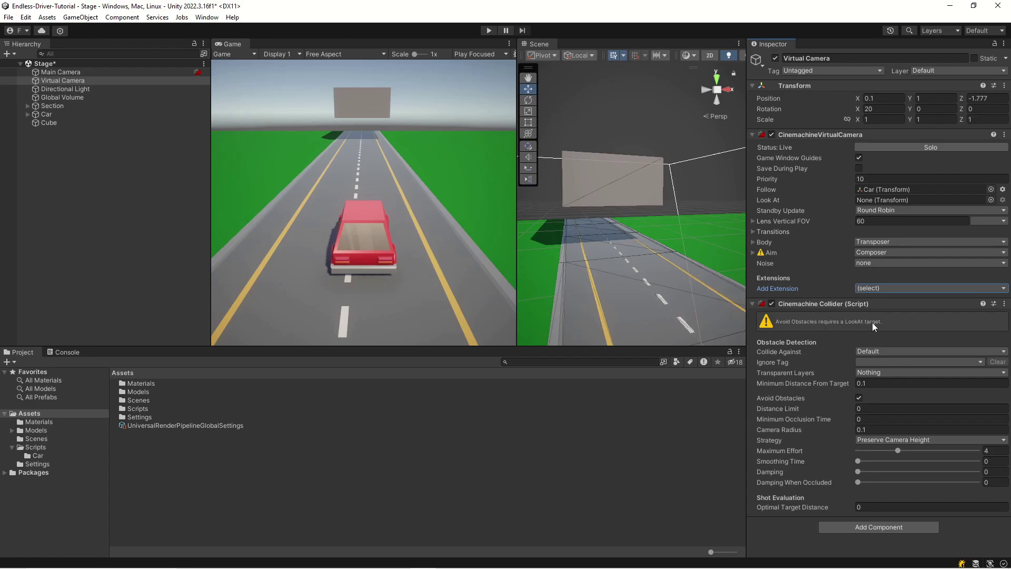
- Set the camera's Look At target to Car and its Aim to Do nothing
left_click_drag(48, 114, 880, 199)
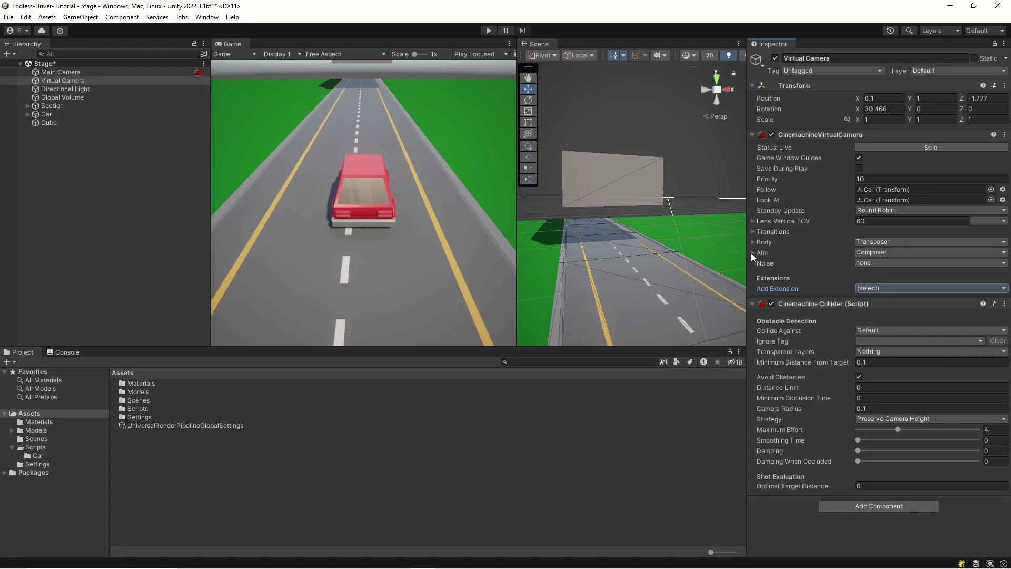
left_click(890, 252)
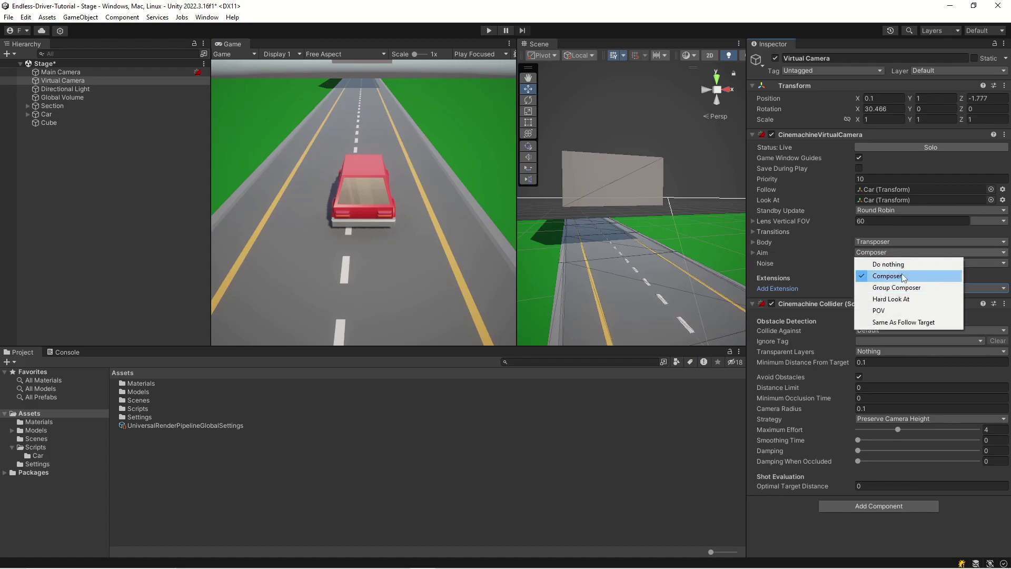
left_click(897, 264)
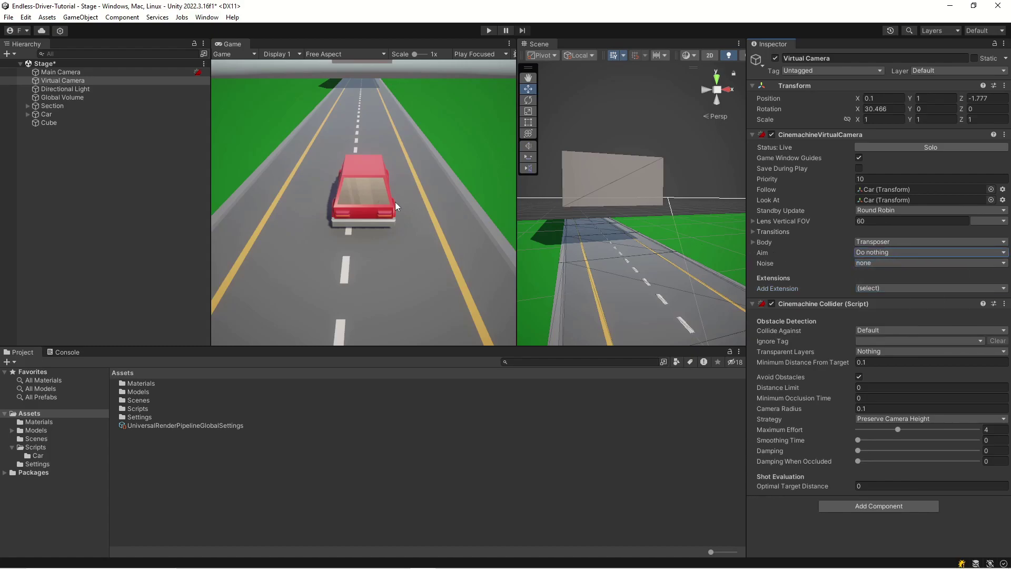